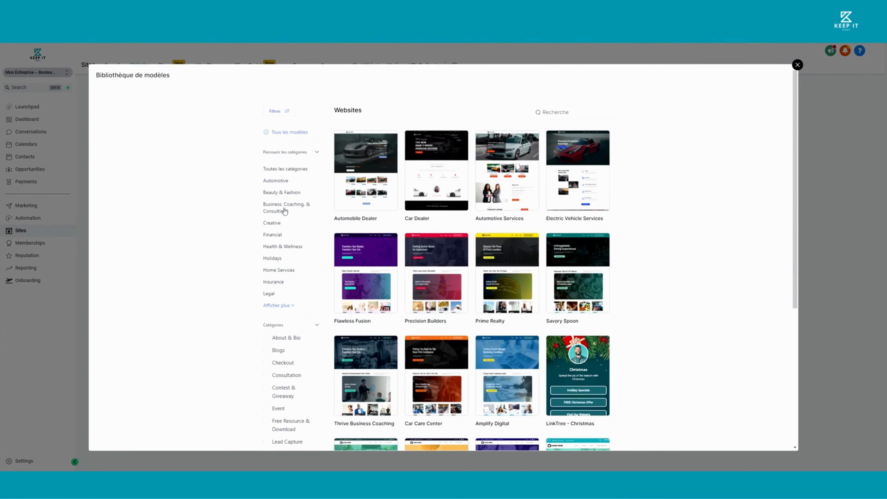
- Filter the website template library by the Business, Coaching, & Consulting category
scroll(223, 252, "down", 4)
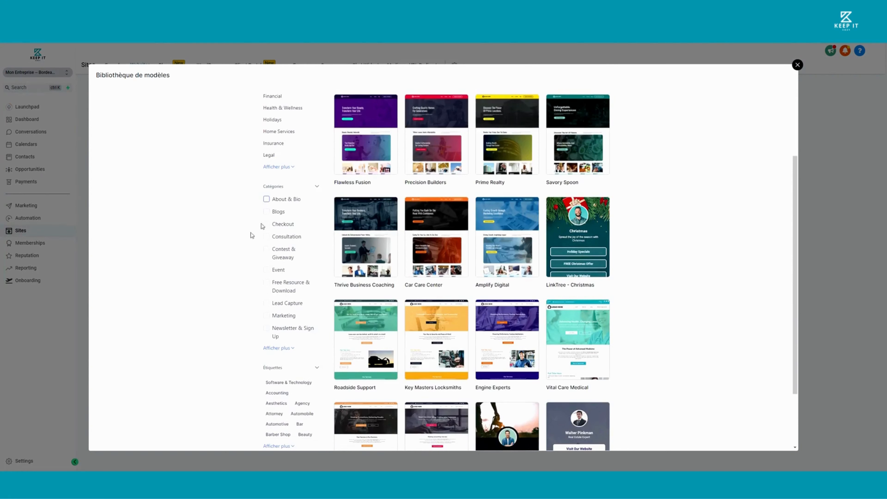
scroll(222, 327, "down", 2)
scroll(222, 327, "up", 5)
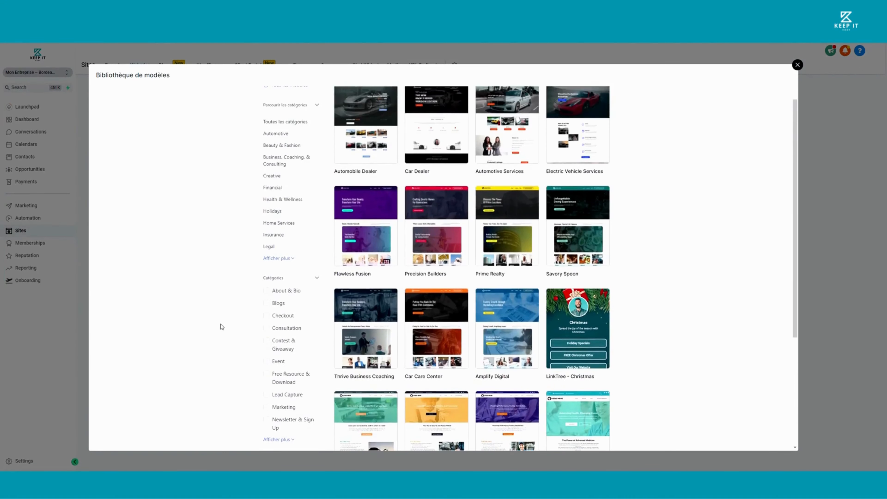
scroll(208, 180, "up", 2)
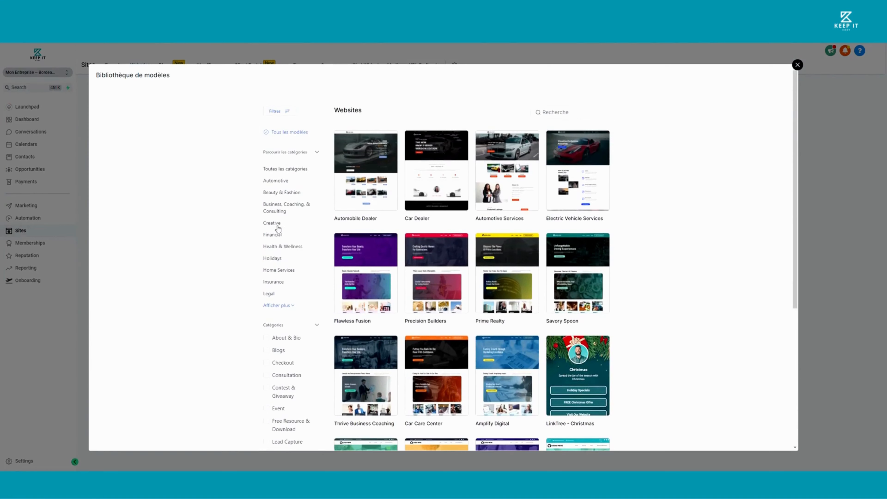
left_click(282, 211)
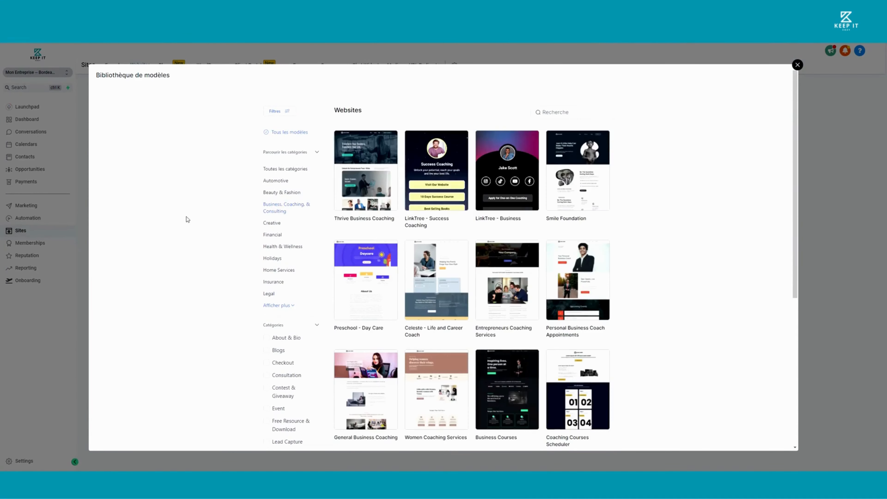
- Preview the Life Coaching Events template and look through its page content
scroll(520, 185, "down", 5)
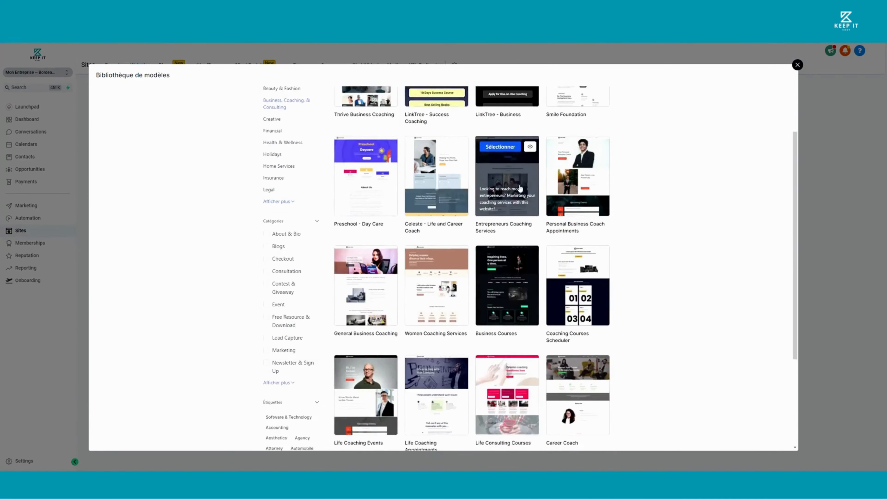
scroll(520, 189, "down", 1)
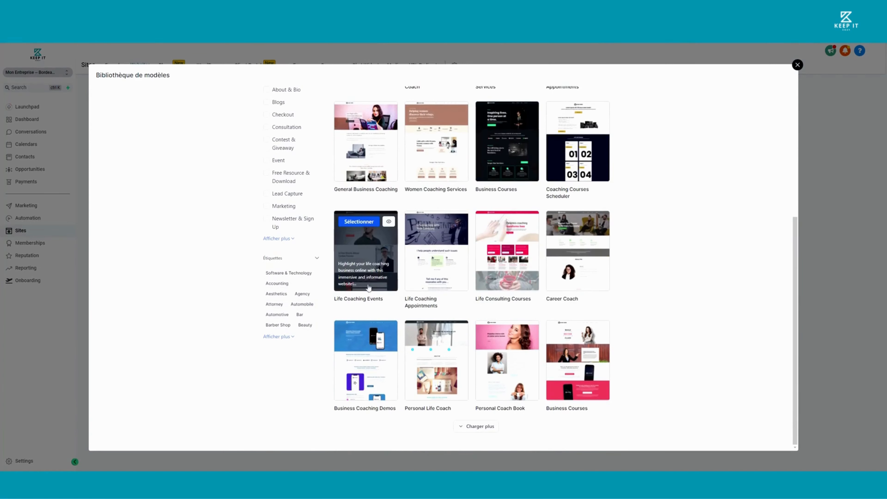
left_click(388, 224)
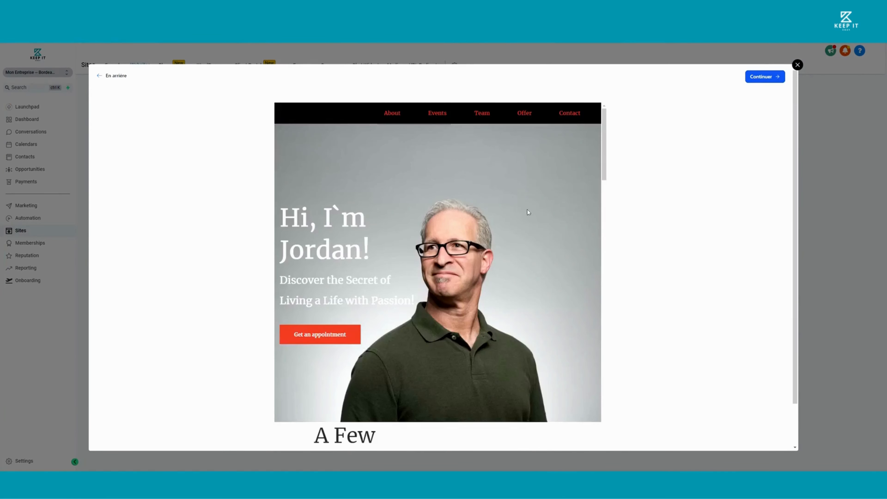
scroll(426, 208, "down", 4)
scroll(429, 215, "down", 15)
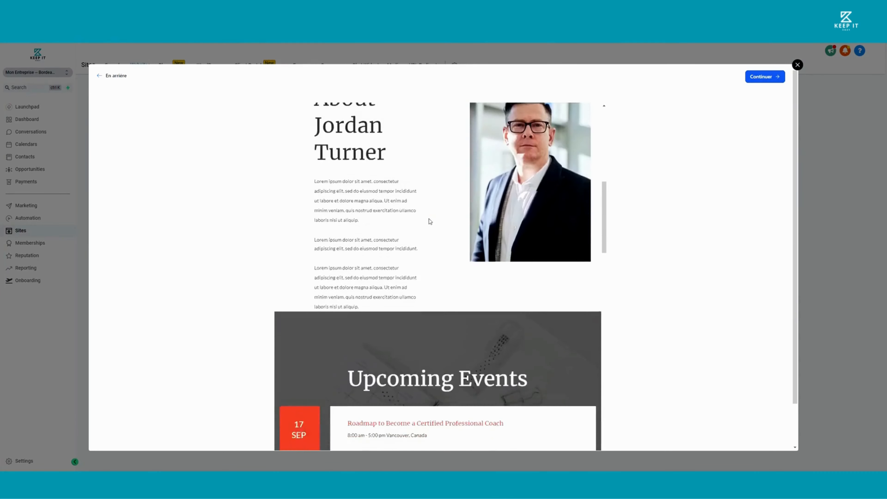
scroll(429, 218, "down", 4)
scroll(430, 220, "up", 12)
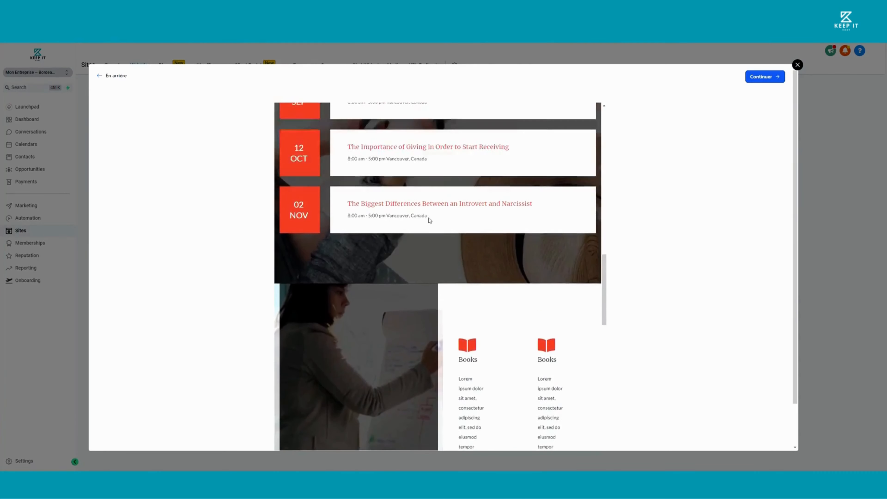
scroll(429, 220, "up", 10)
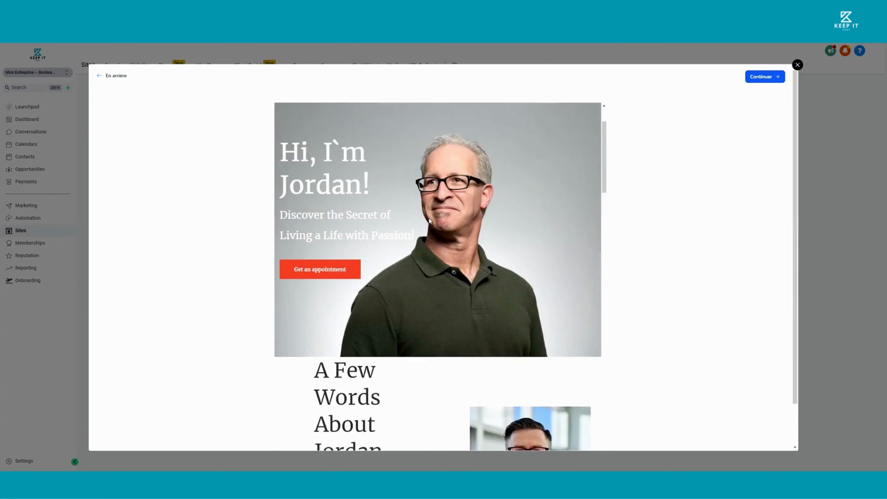
- Continue with the previewed template, accept the image rights terms and obtain the template
left_click(770, 77)
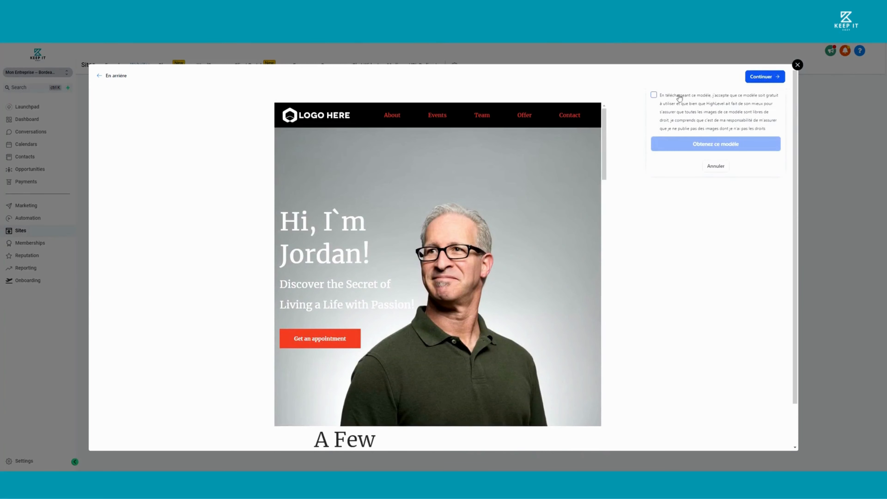
left_click(654, 96)
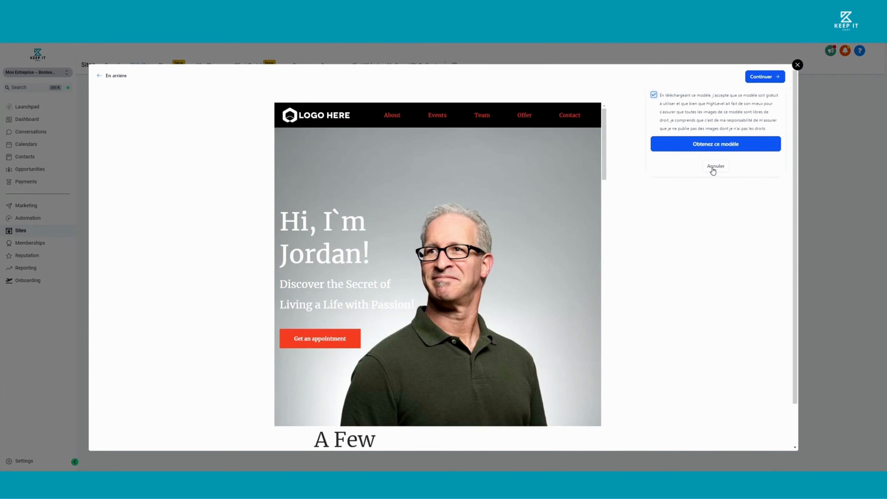
left_click(714, 147)
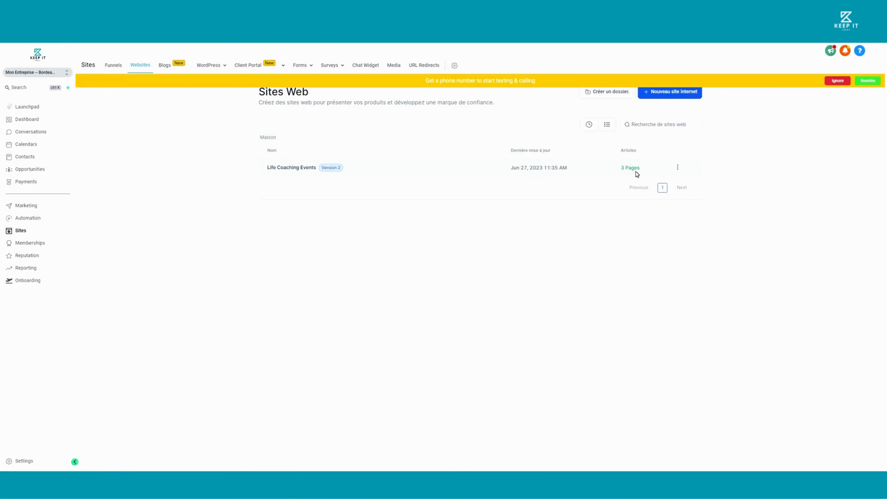
- Open the Life Coaching Events website for editing and dismiss the phone number banner
left_click(677, 169)
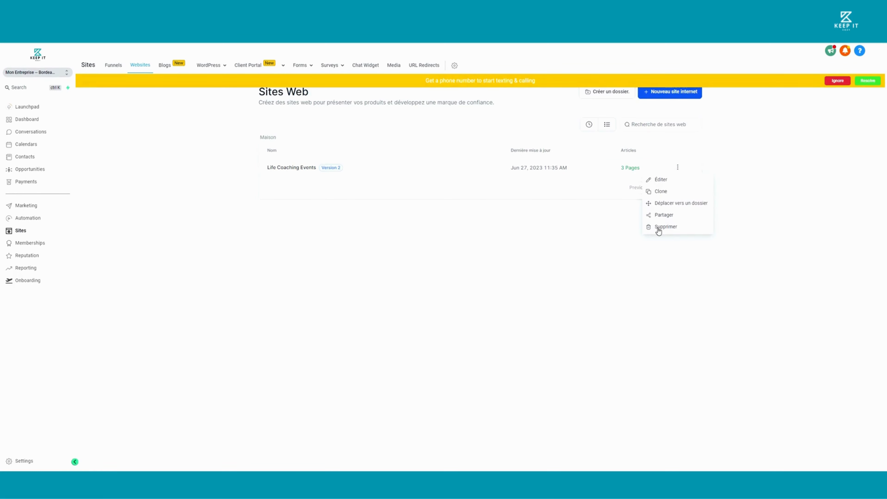
left_click(658, 180)
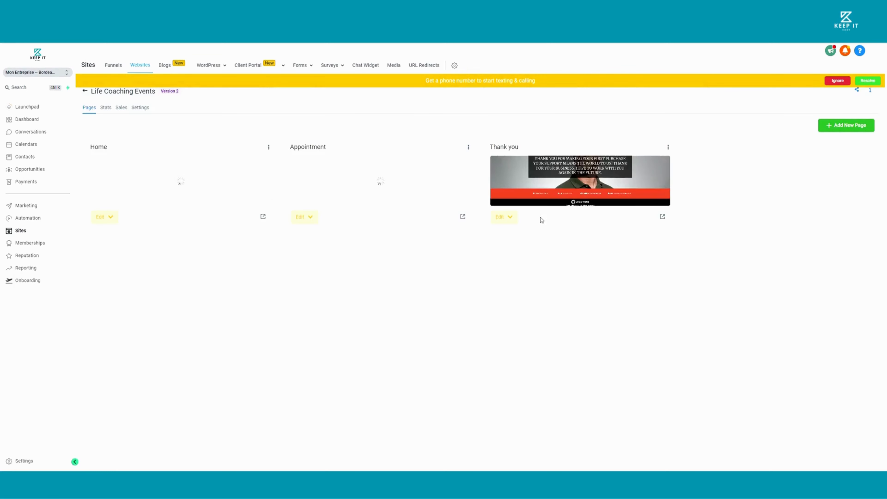
left_click(837, 81)
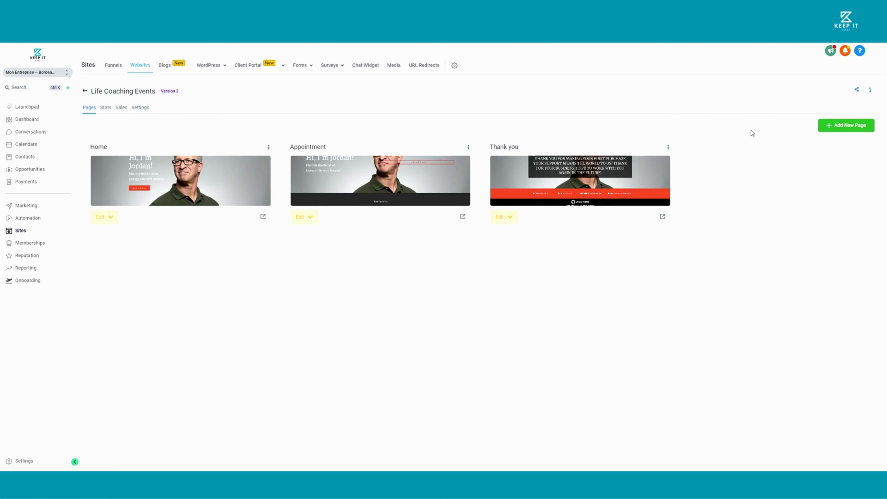
- Review the website's stats, sales and settings, and return to its list of pages
left_click(107, 109)
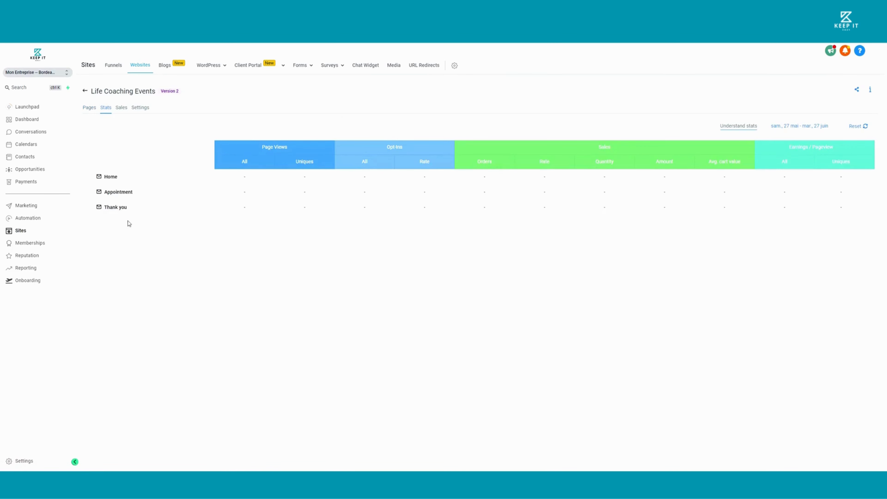
left_click(121, 107)
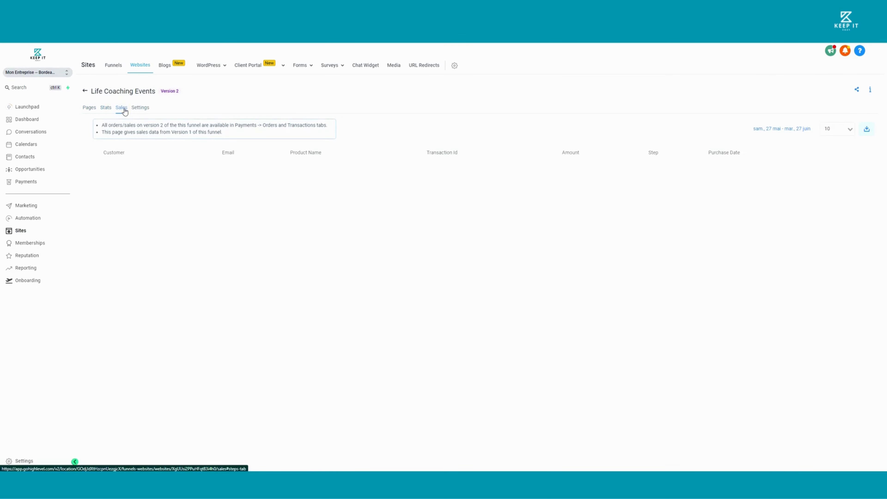
left_click(141, 112)
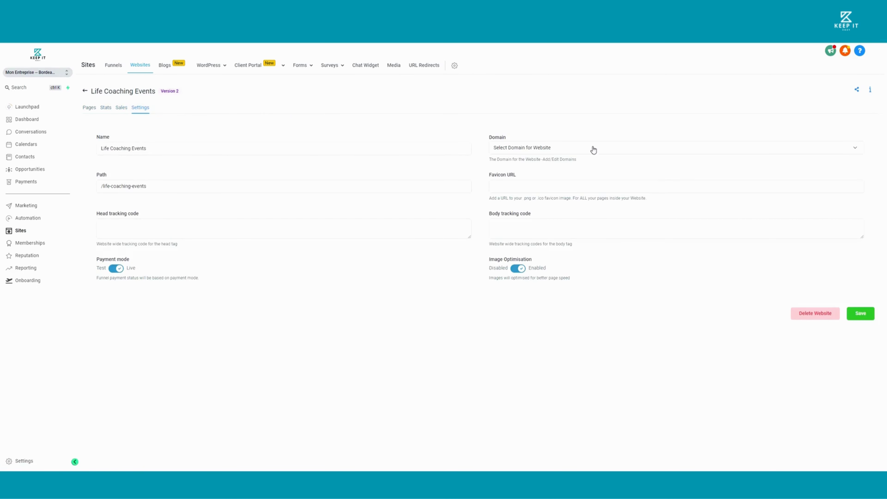
left_click(89, 108)
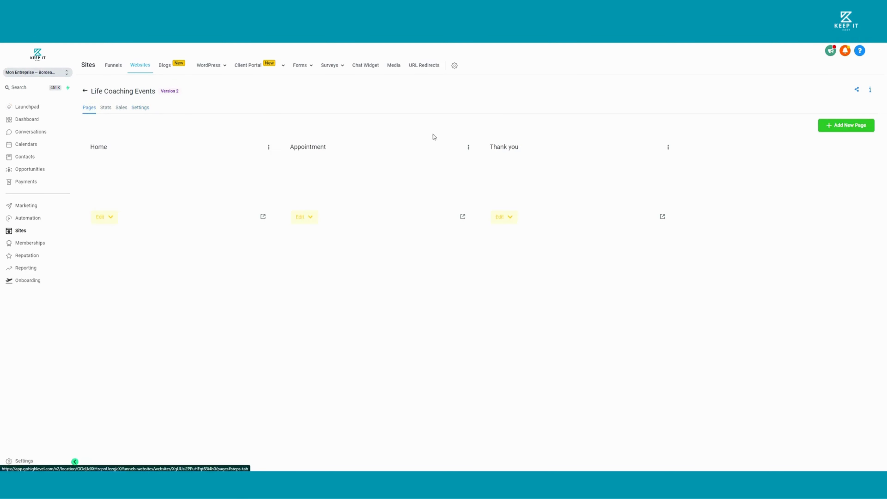
- Open the Home page in the editor and replace its main headline with "Hey je suis", the coach's first name and "!"
left_click(167, 189)
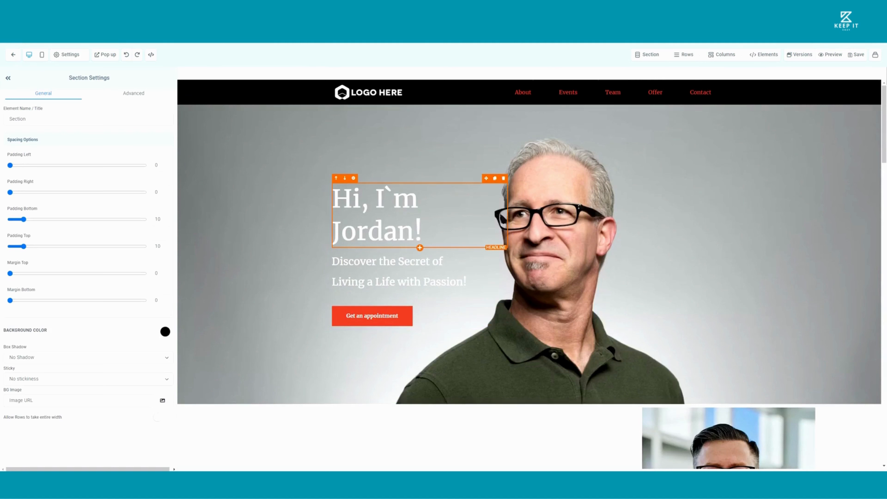
left_click_drag(420, 232, 341, 203)
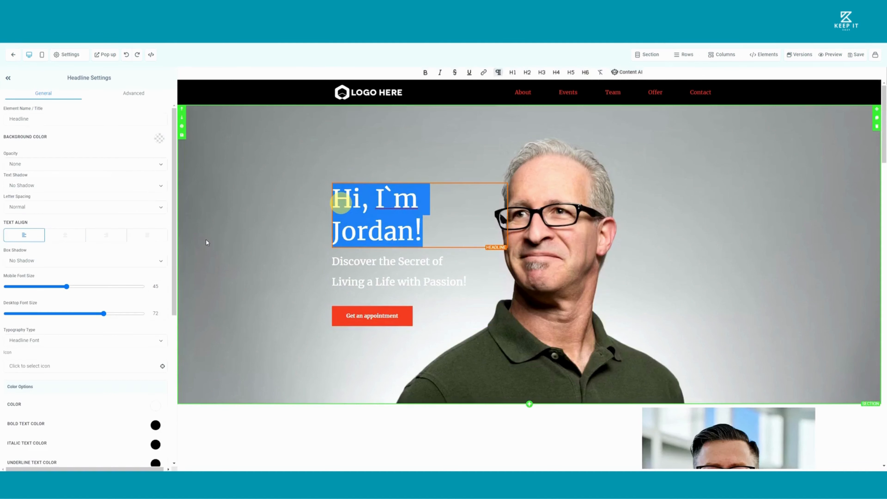
type("H")
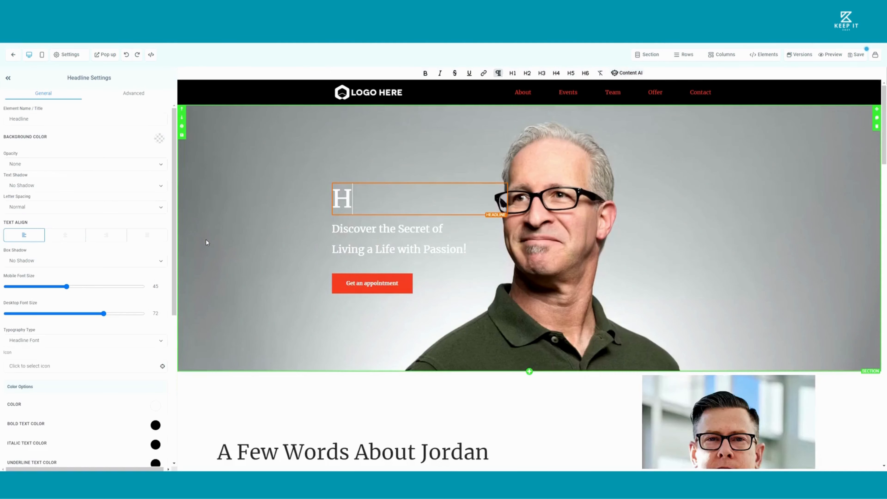
type("ey je suis ")
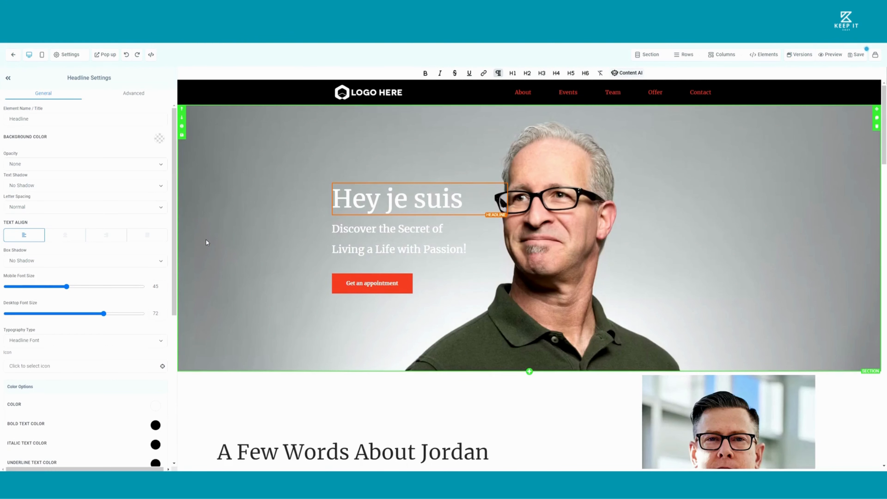
type("Pat")
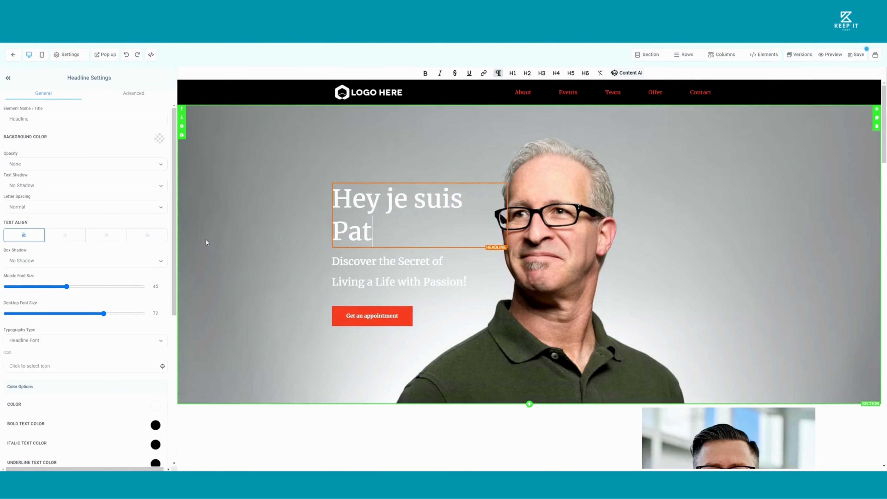
type("rick")
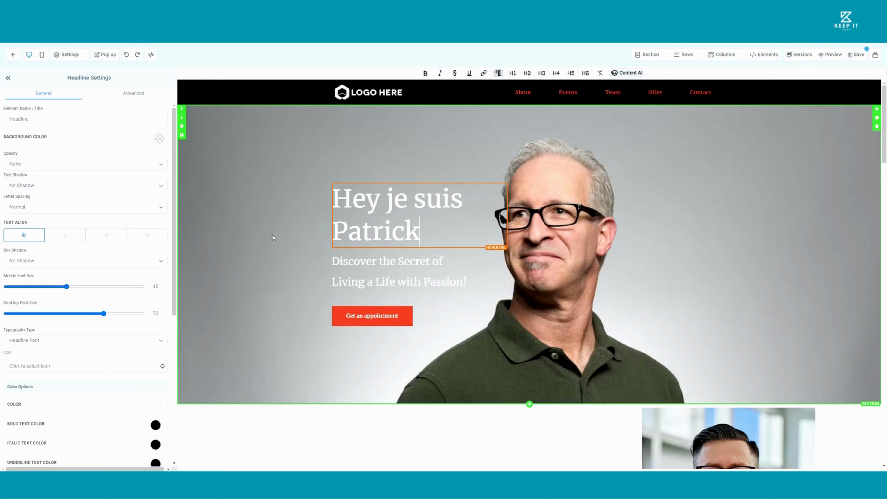
type(" !")
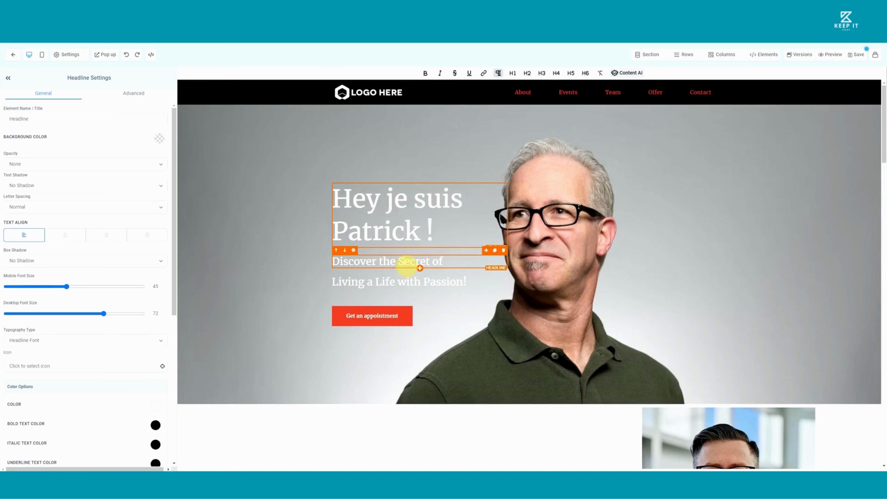
- Replace the hero section's background image with the woman's portrait 6180b51d37ffbf31ef87f039.png from the Relocated Item folder
left_click(405, 263)
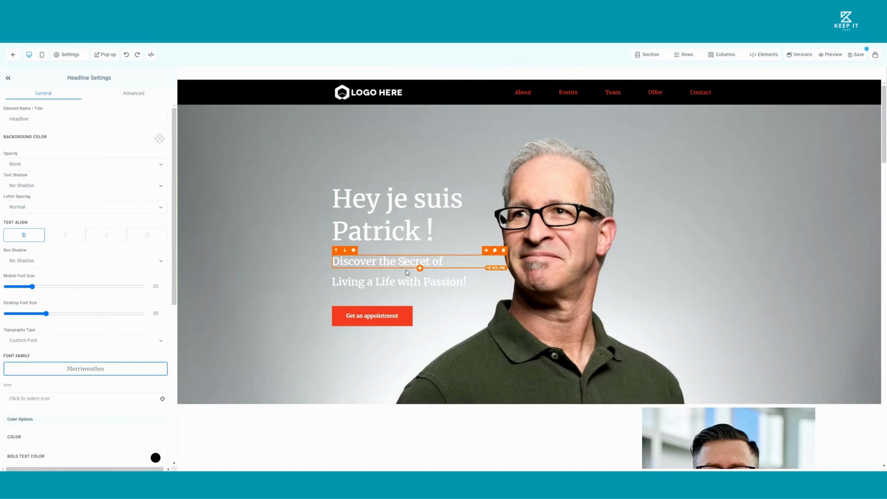
left_click(596, 206)
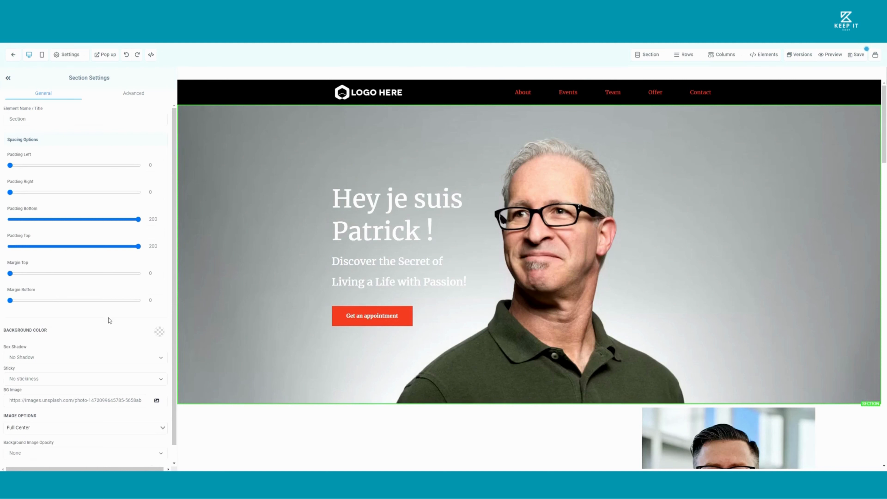
scroll(102, 330, "down", 1)
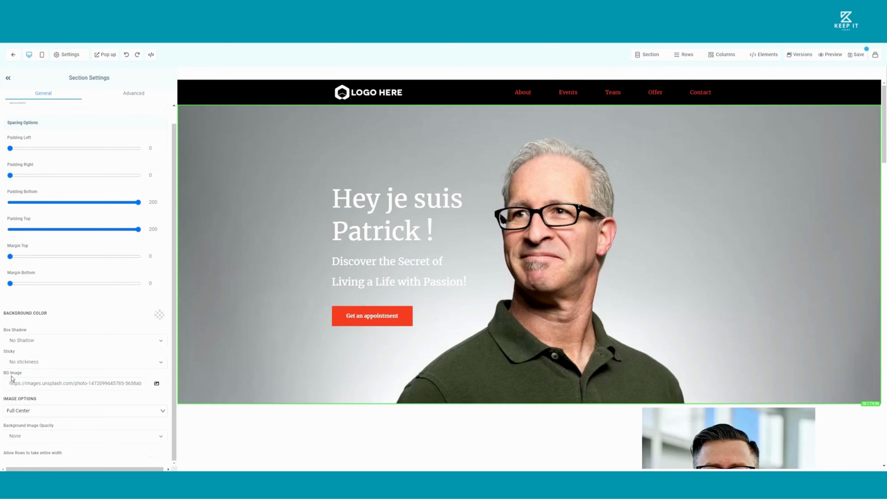
left_click(157, 384)
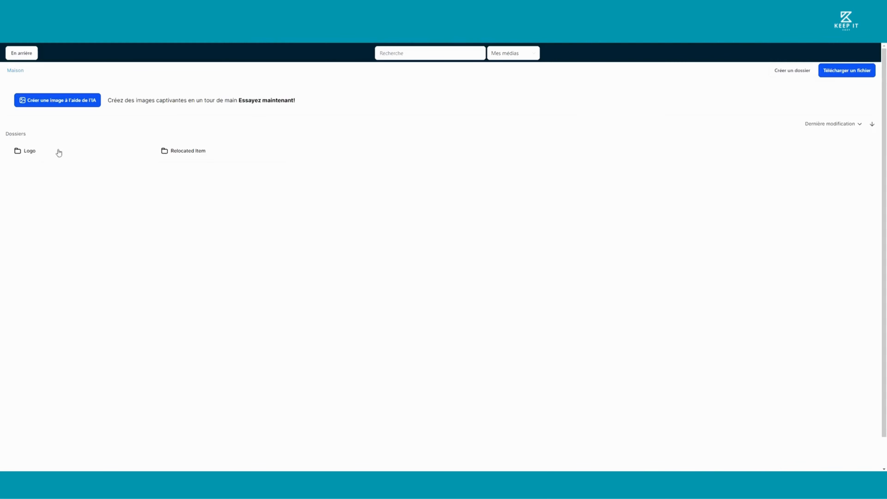
left_click(184, 148)
scroll(499, 329, "down", 1)
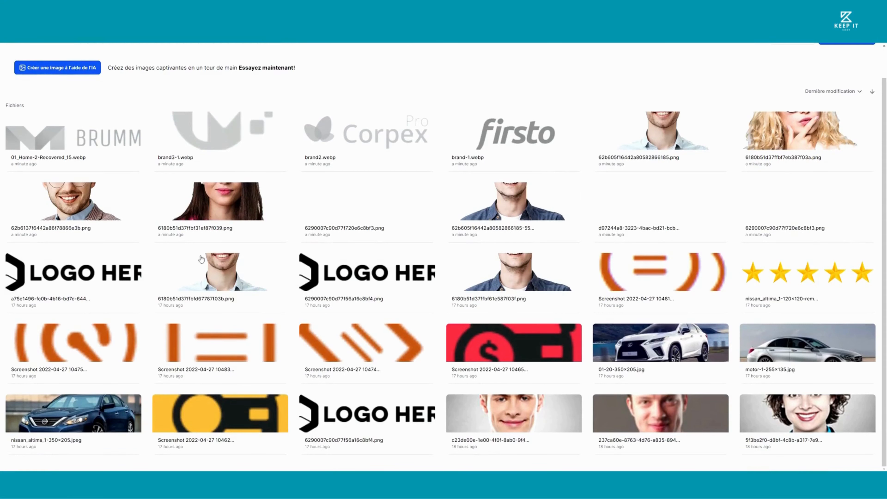
left_click(213, 213)
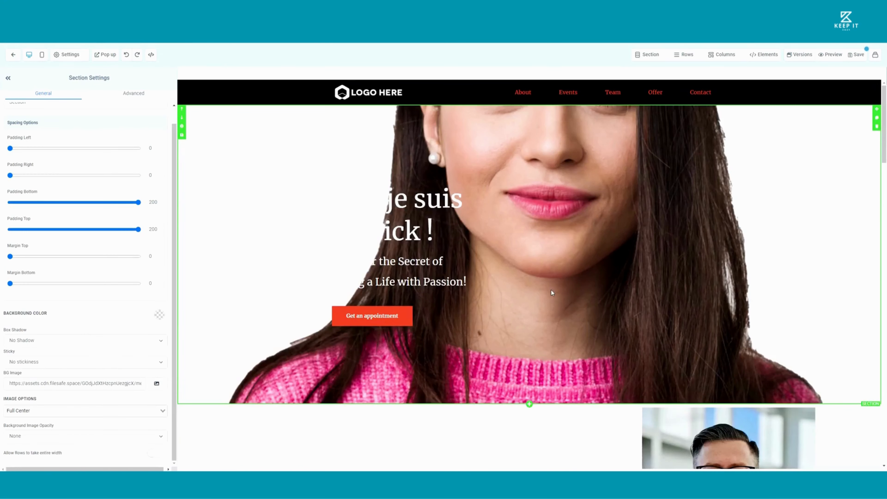
- Open the settings of the header's navigation menu and examine its menu items
left_click(455, 92)
left_click(391, 92)
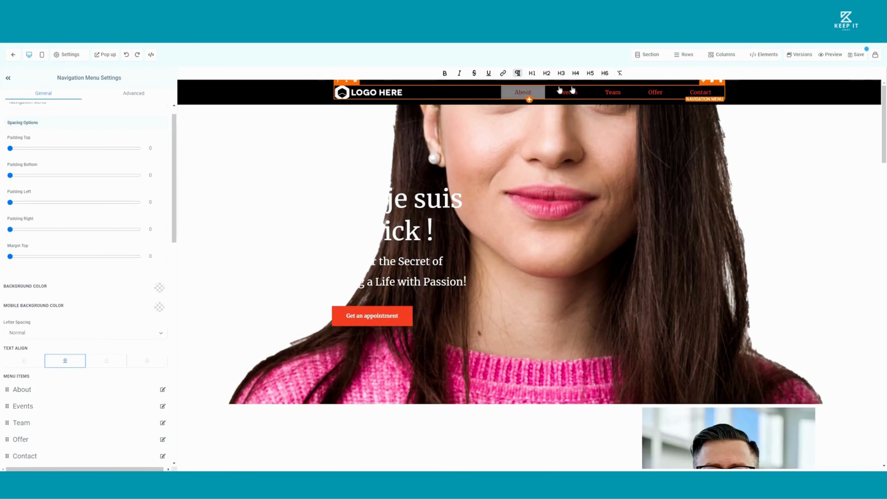
scroll(1, 401, "down", 2)
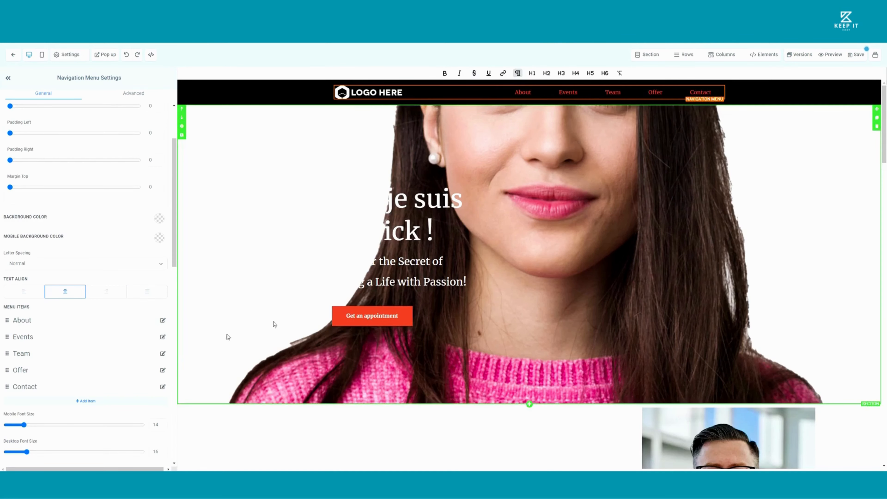
- Rename the About item of the navigation menu as "A propos" and link it to the Appointment page
left_click(162, 320)
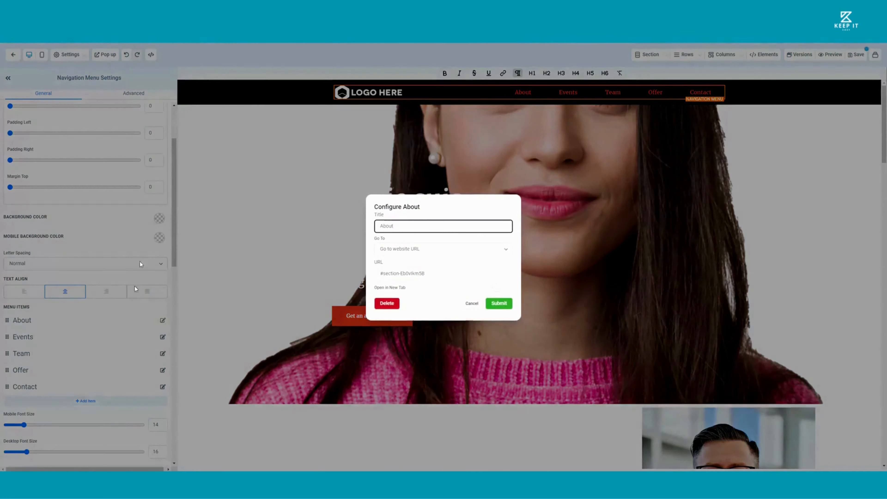
left_click_drag(412, 226, 311, 245)
type("A propos")
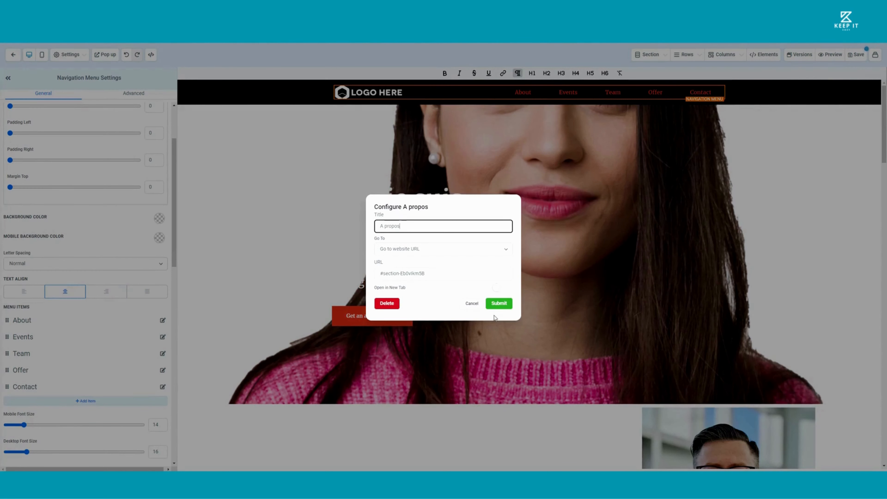
left_click(401, 252)
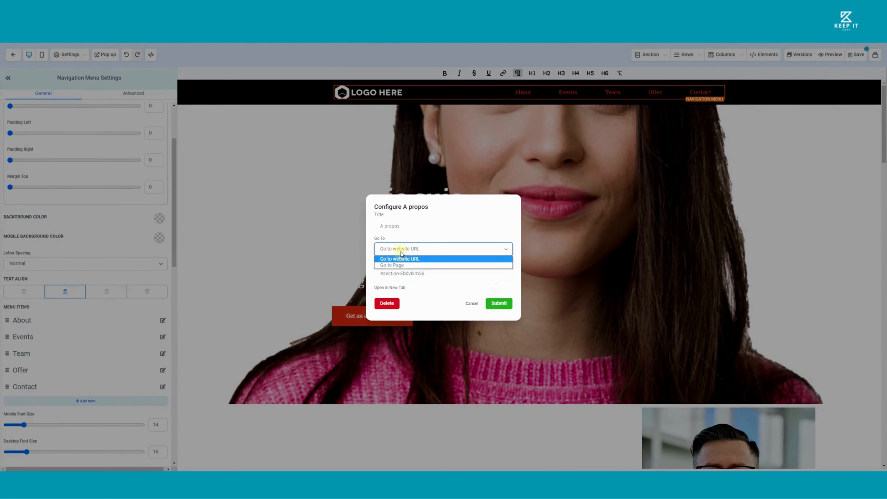
left_click(393, 265)
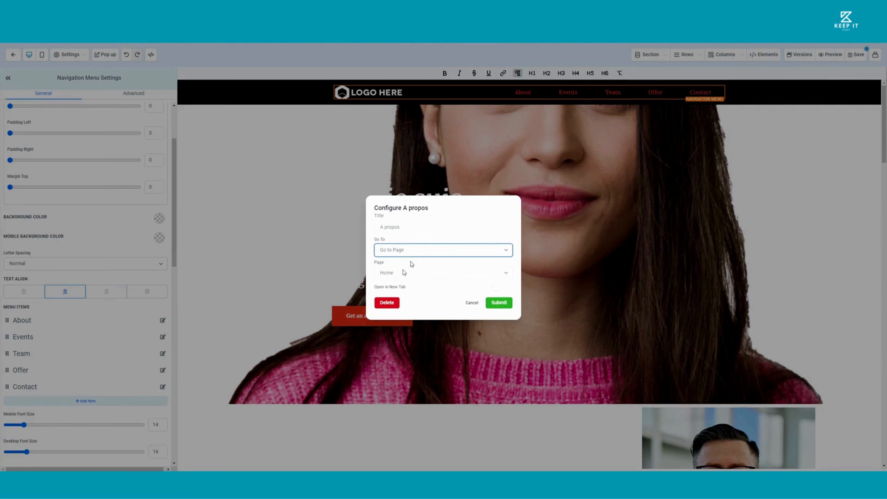
left_click(408, 275)
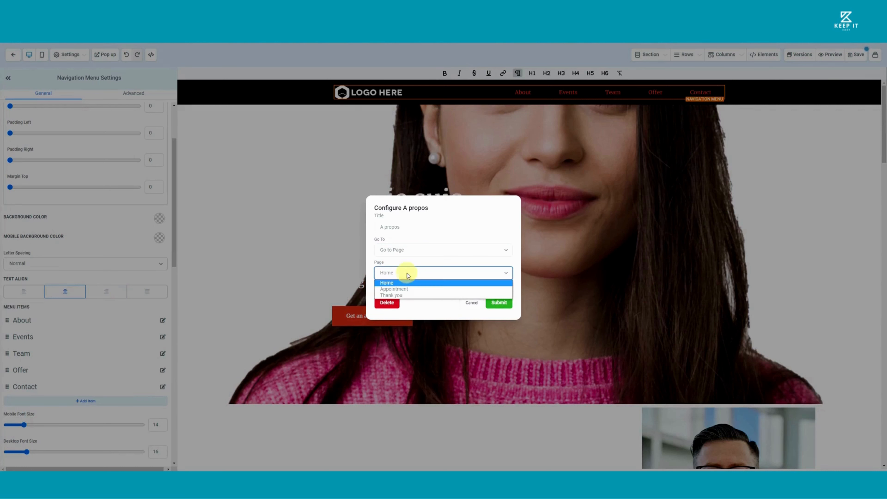
left_click(397, 289)
left_click(499, 302)
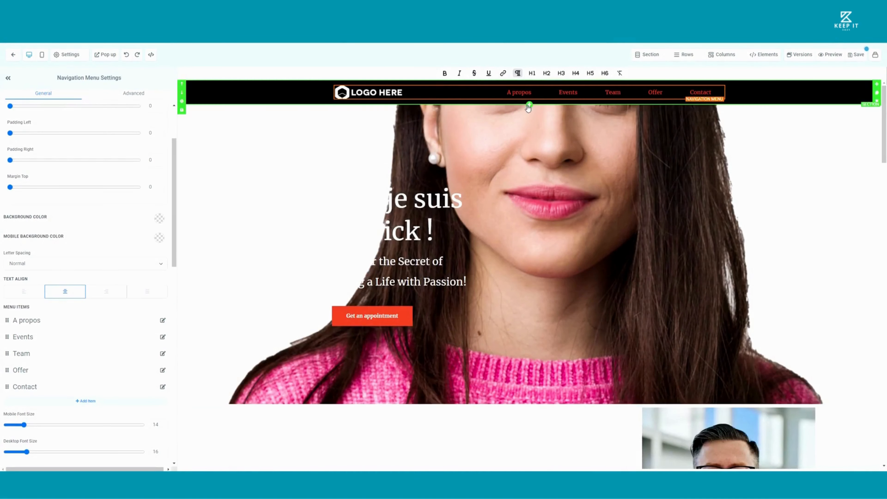
- Delete the Upcoming Events section from the Home page
scroll(618, 286, "down", 10)
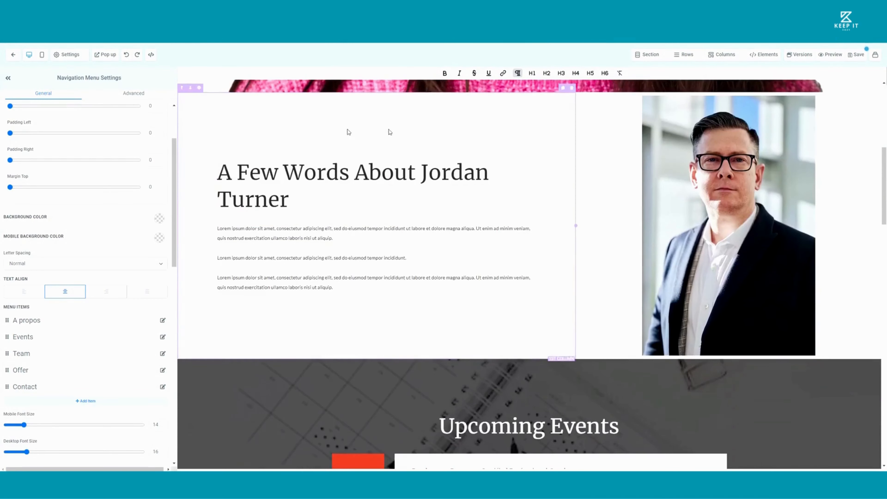
scroll(545, 384, "down", 8)
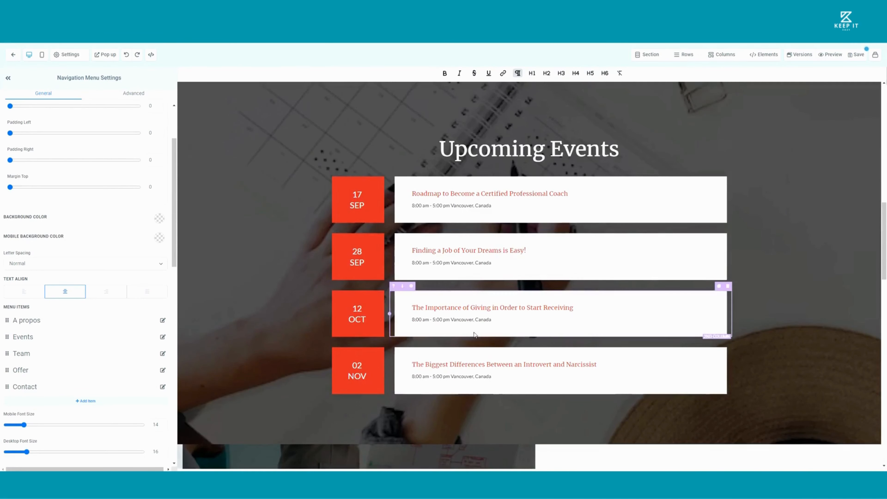
scroll(518, 227, "up", 2)
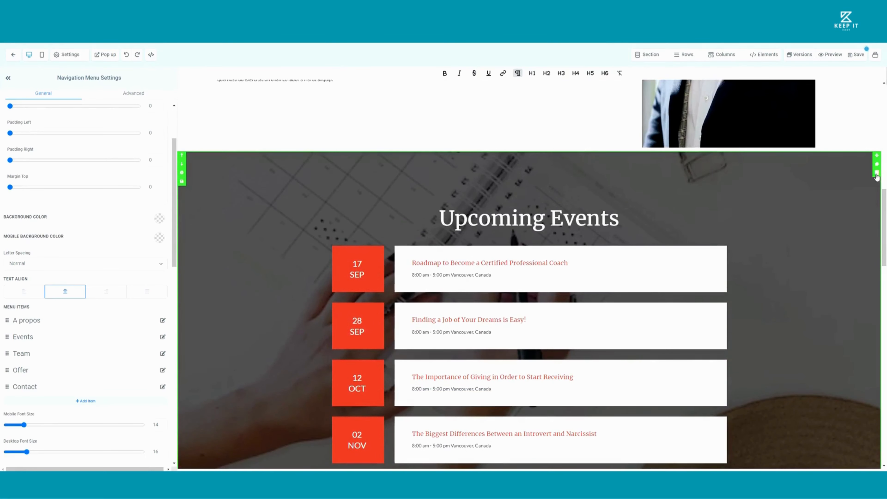
left_click(876, 174)
- Add a full-width section directly below the Our Expert Team section
scroll(494, 271, "down", 5)
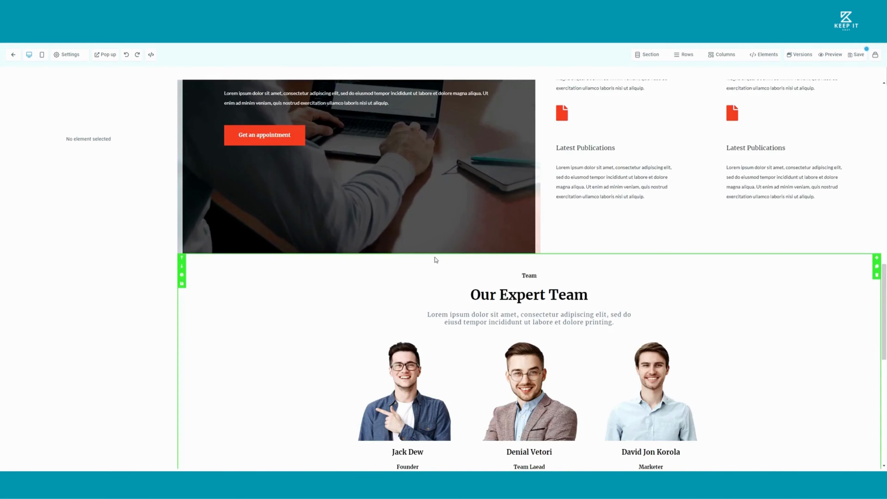
scroll(524, 255, "up", 5)
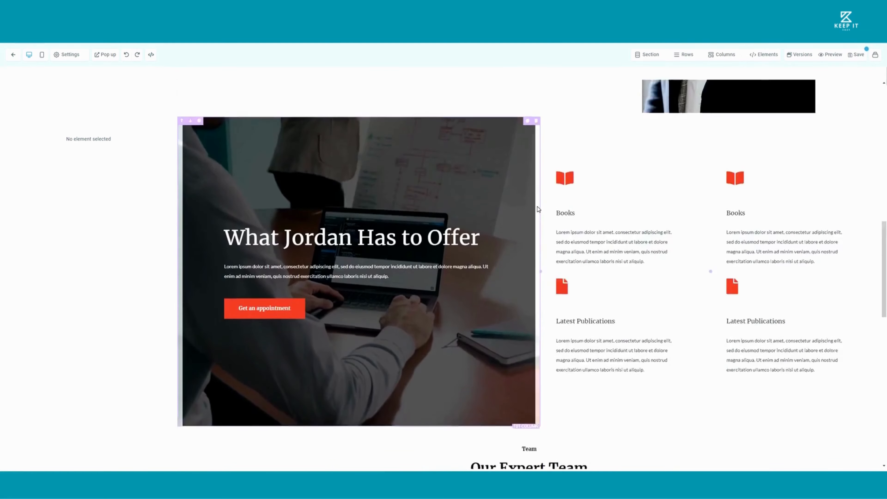
scroll(538, 209, "up", 4)
scroll(524, 279, "down", 9)
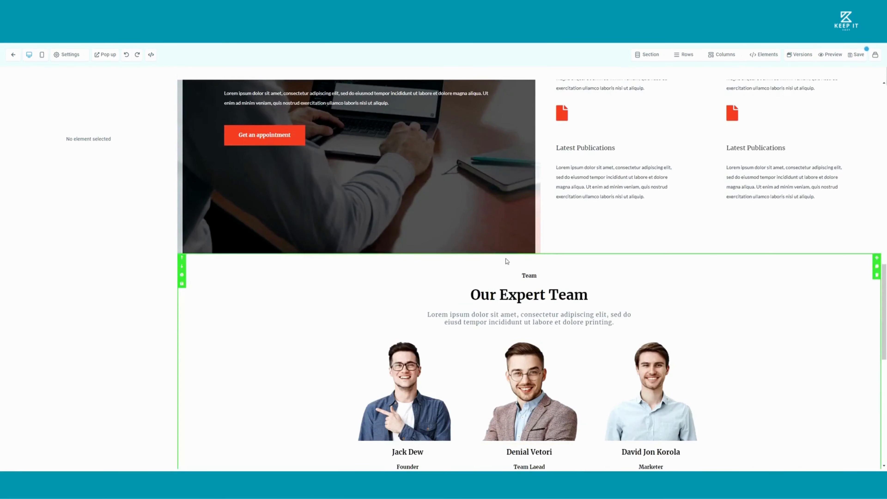
scroll(221, 250, "down", 4)
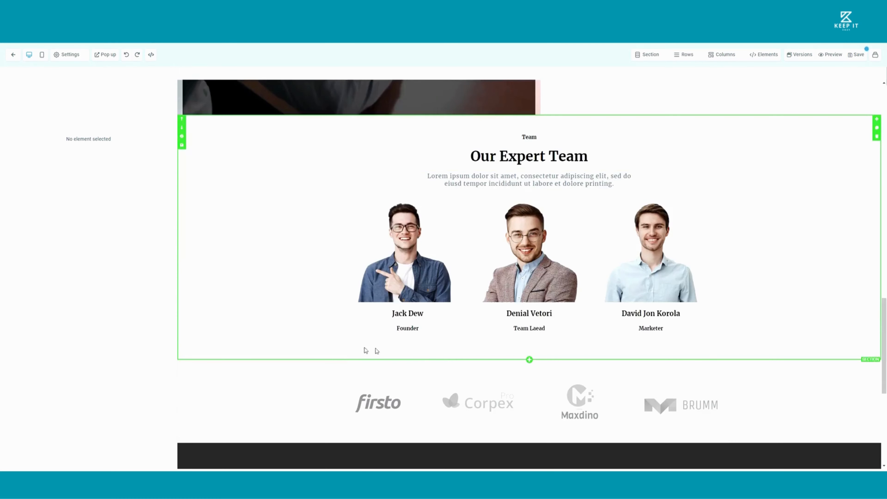
left_click(529, 360)
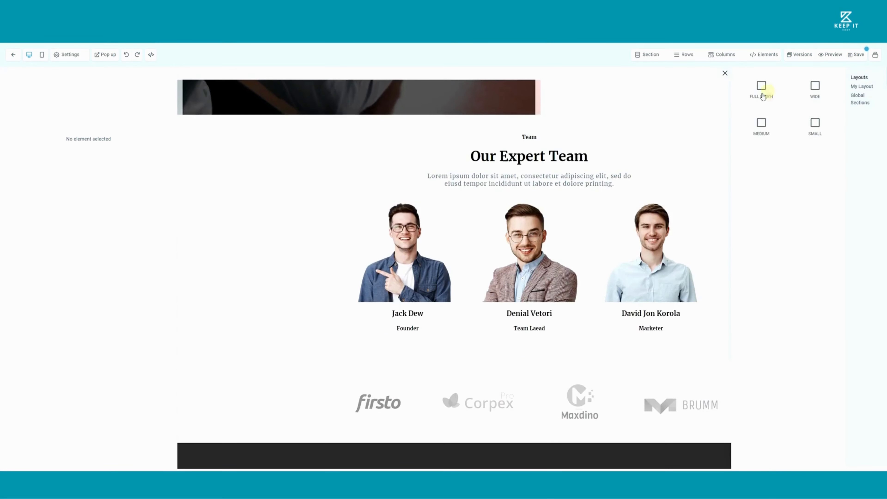
left_click(761, 91)
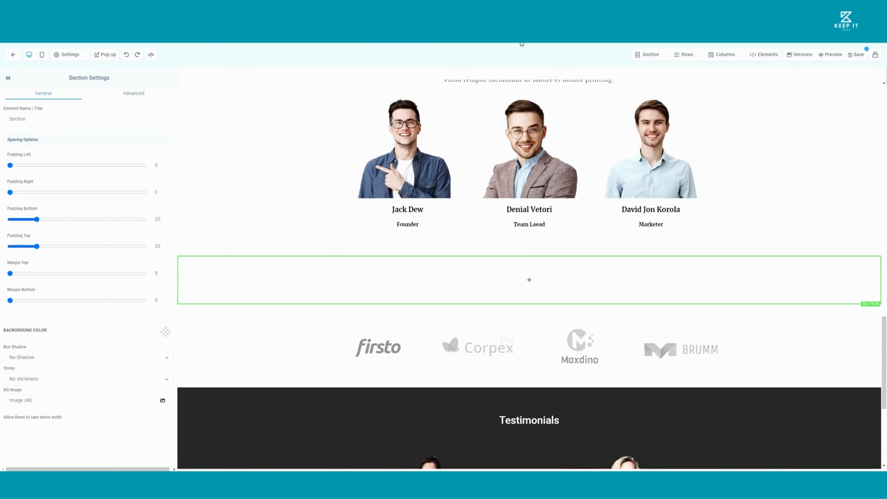
- Leave the page editor without saving the changes and delete the Life Coaching Events website
left_click(11, 56)
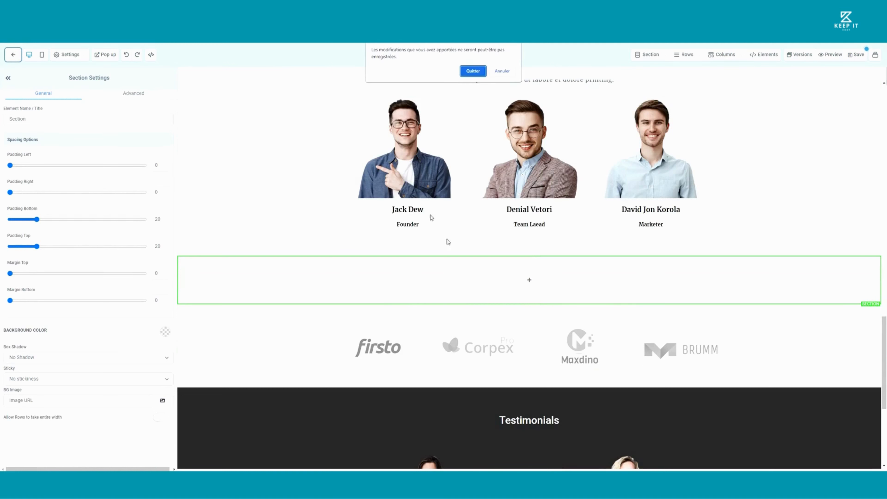
left_click(467, 70)
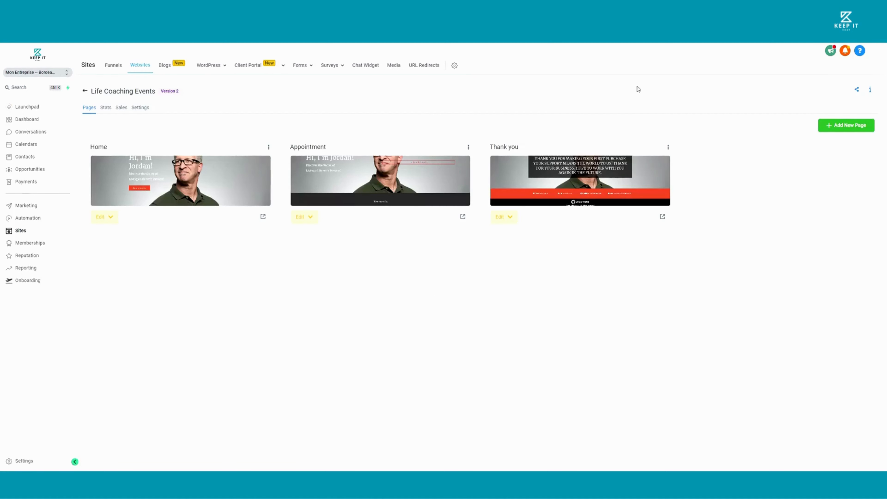
left_click(85, 93)
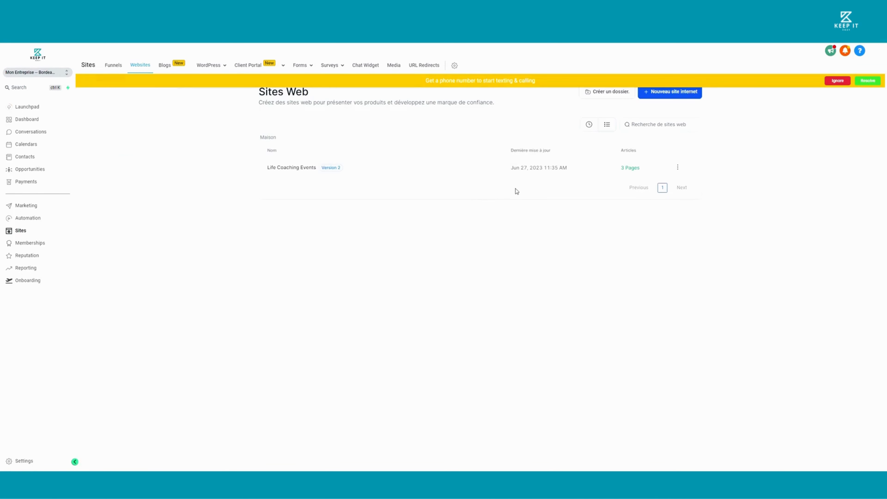
left_click(677, 167)
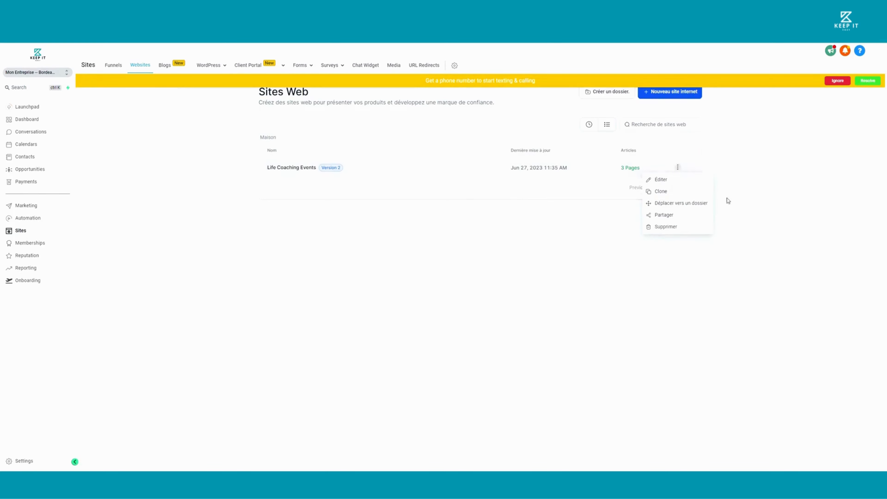
left_click(665, 226)
left_click(513, 270)
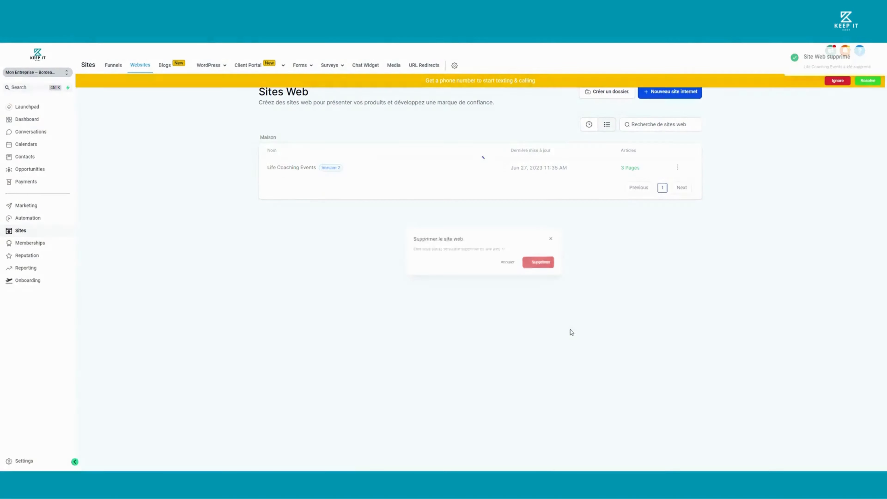
- Create a new website from blank named "Mon Entreprise" and dismiss the phone number banner
left_click(464, 234)
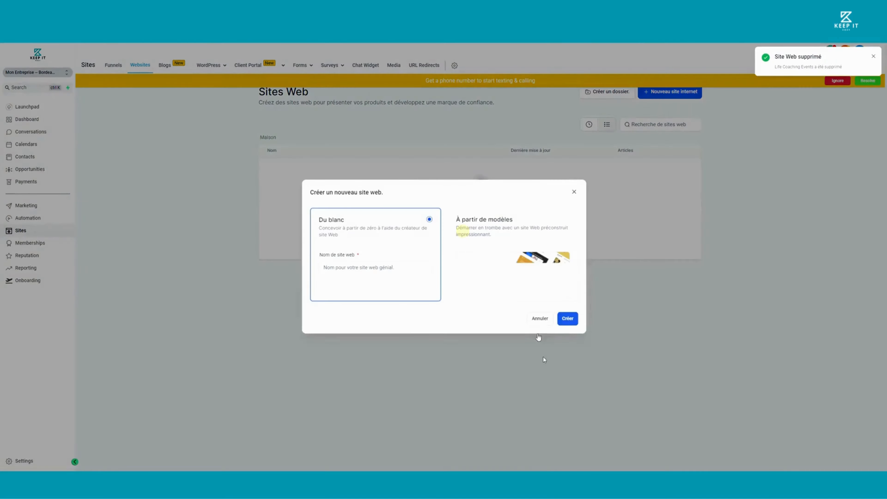
left_click(356, 265)
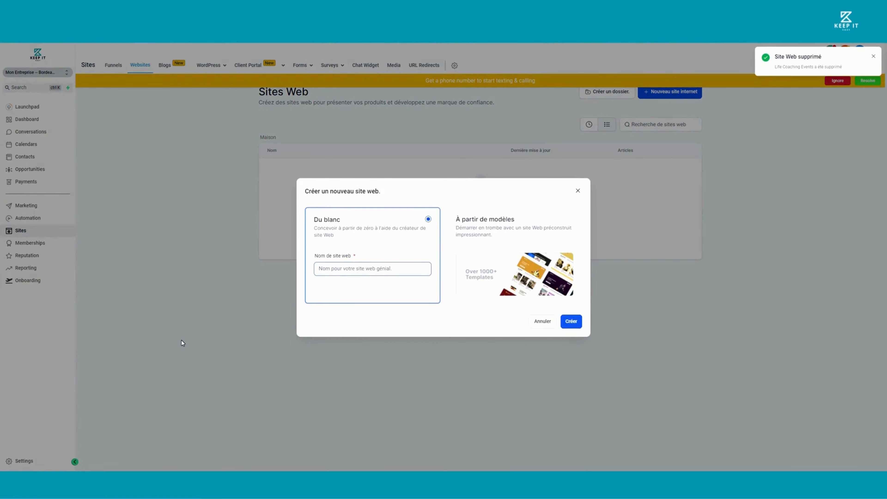
type("Mon En")
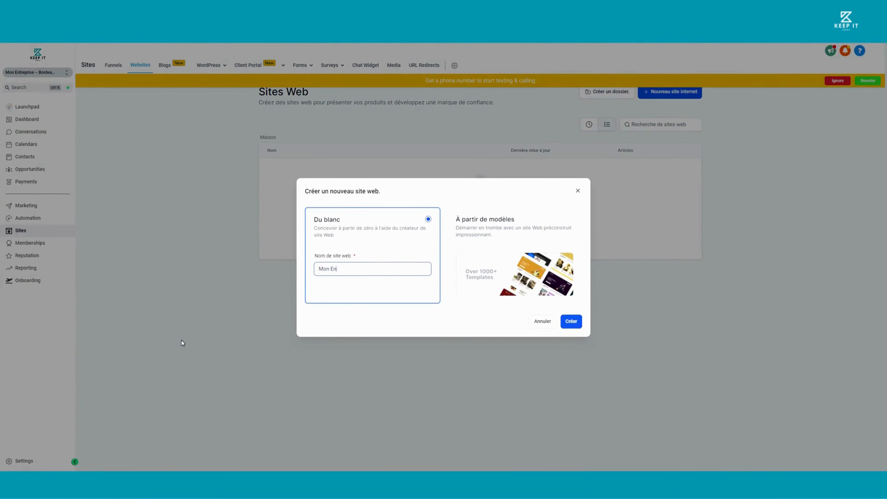
type("treprise")
left_click(566, 322)
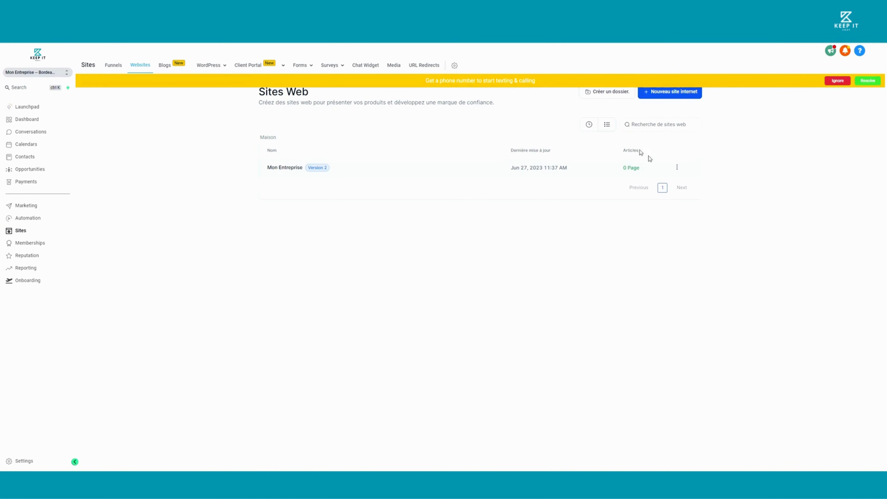
left_click(836, 81)
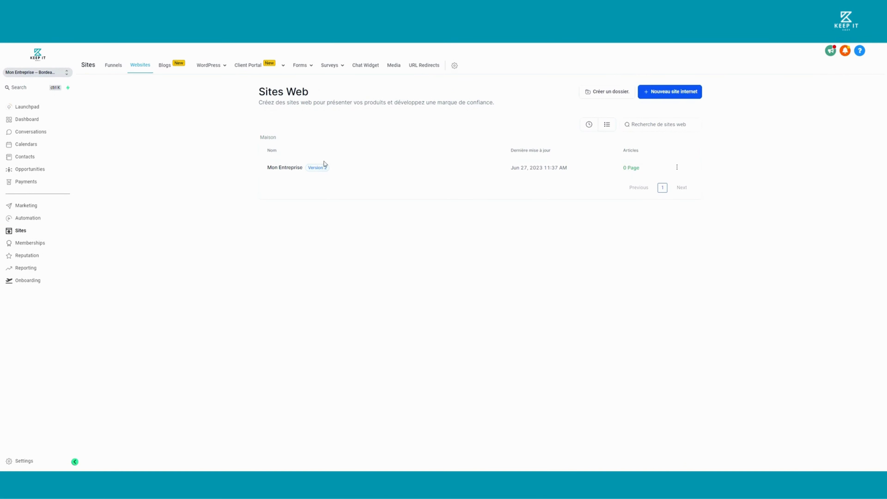
- Add a page named "Accueil" to the Mon Entreprise website and choose to create it from blank
left_click(293, 167)
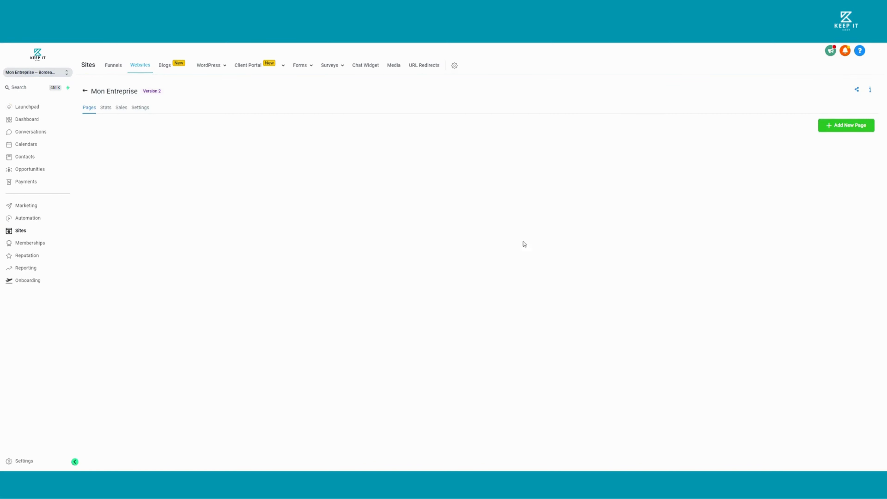
left_click(851, 127)
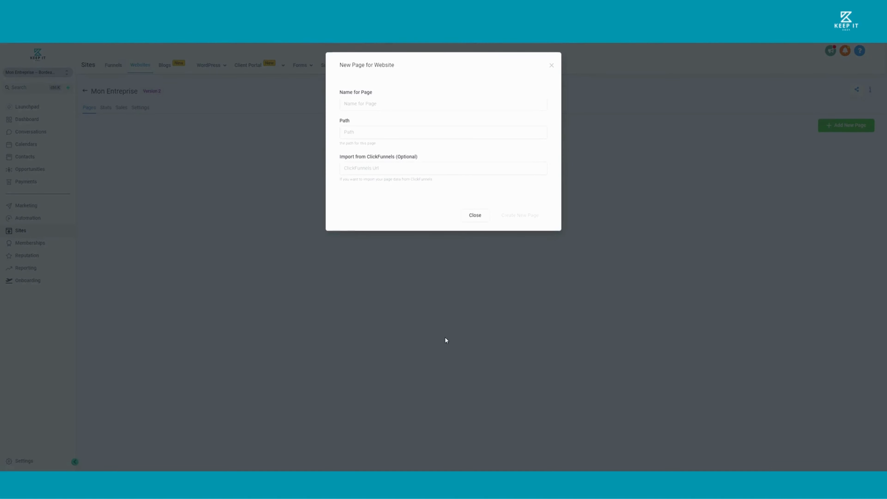
left_click(350, 104)
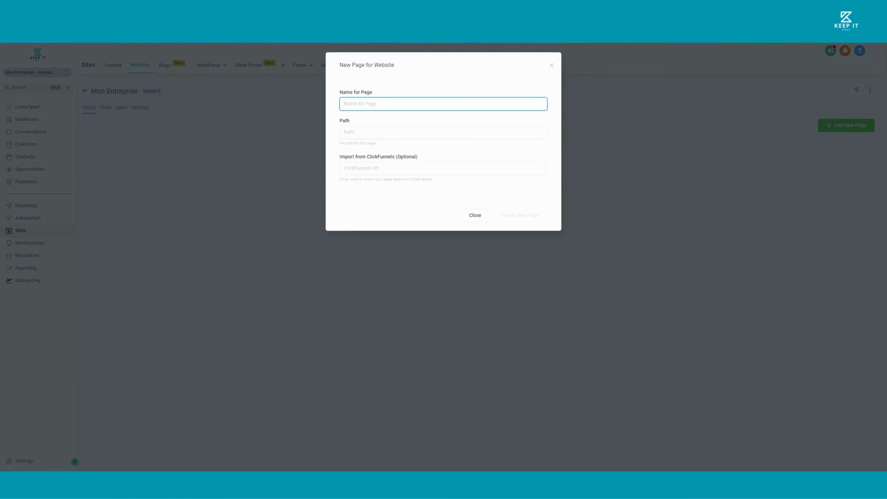
type("Accueil")
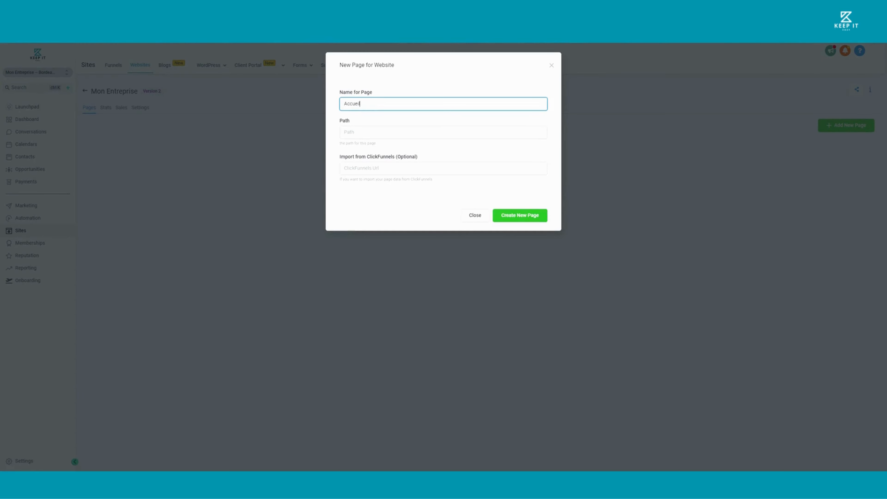
left_click(352, 132)
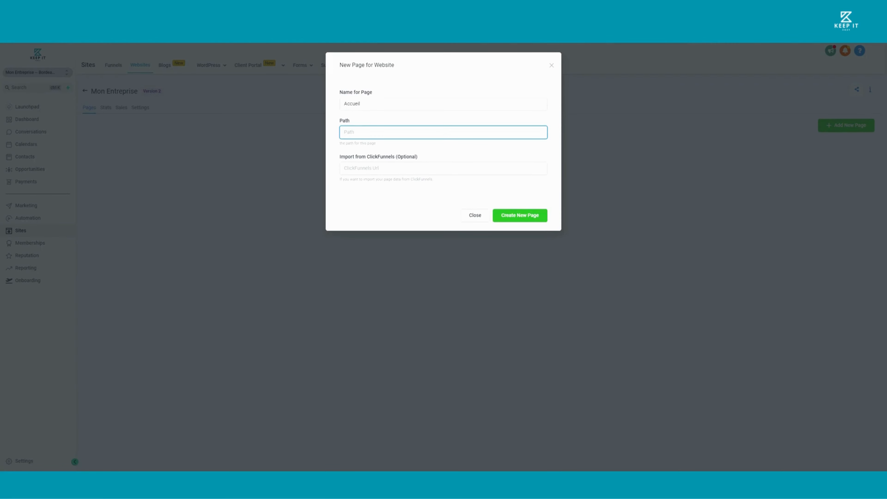
left_click(529, 216)
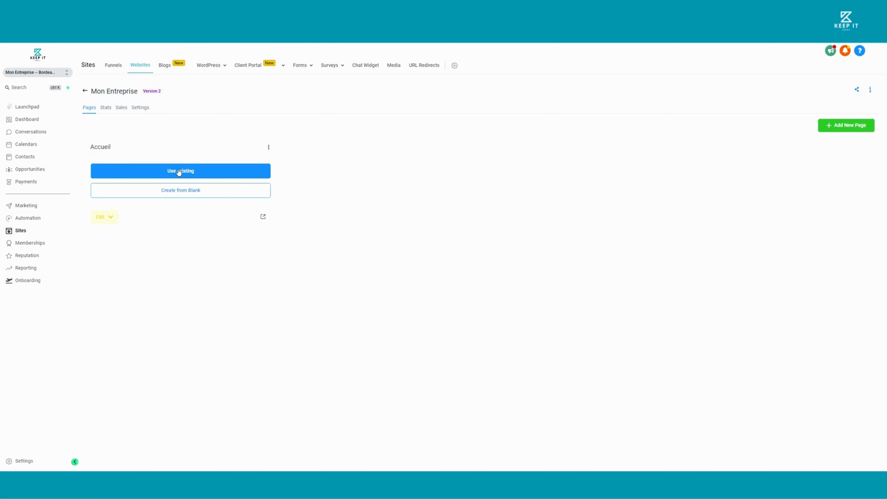
left_click(172, 191)
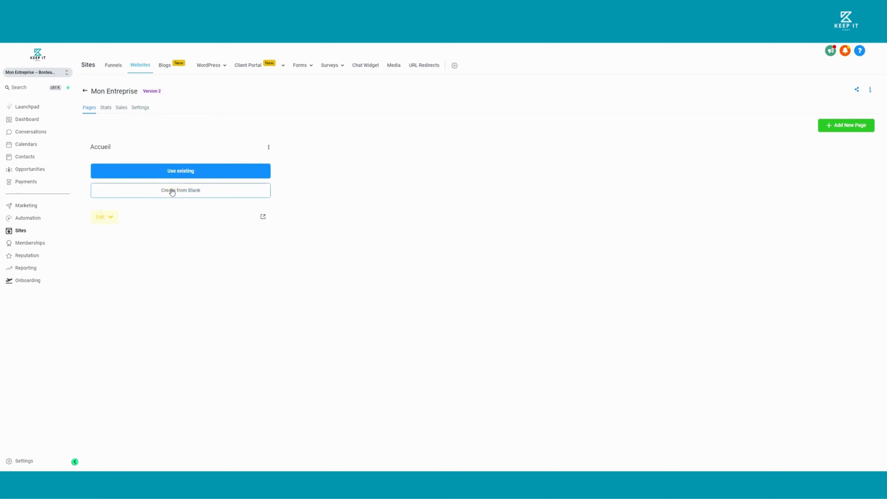